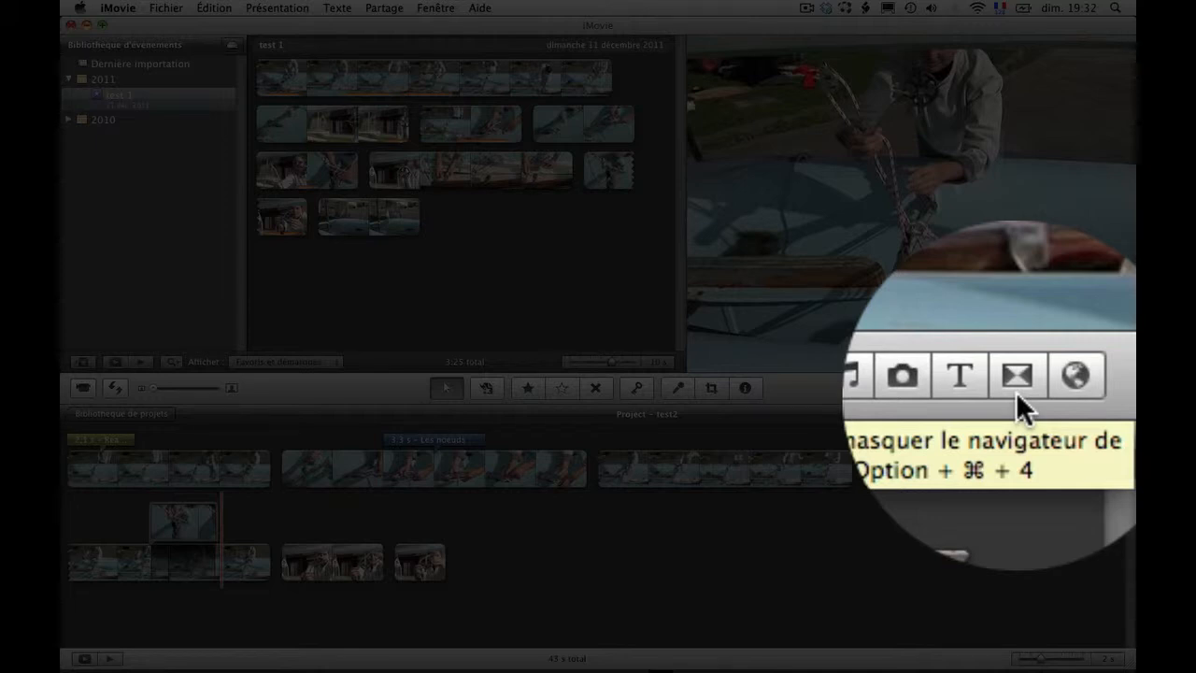
Step: Show the transitions library and look through the available transitions, from the Tableau affichage theme styles to the wipes
{"action": "left_click", "coordinate": [1094, 388]}
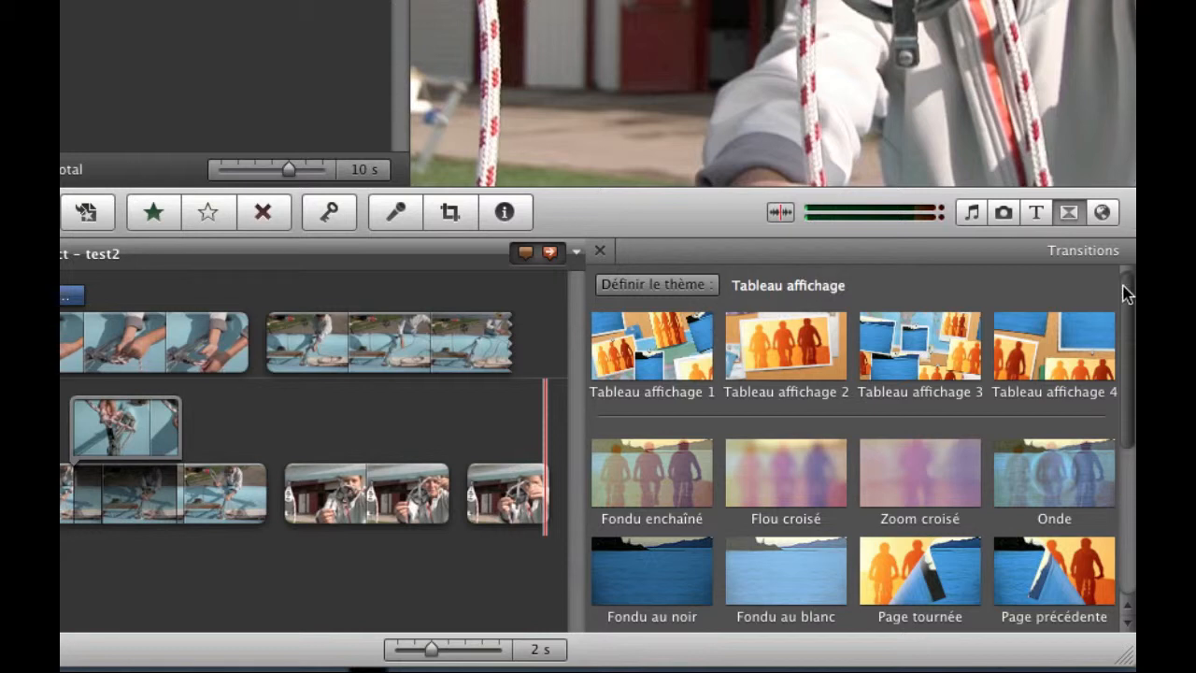
{"action": "left_click_drag", "start_coordinate": [1126, 293], "coordinate": [1129, 339]}
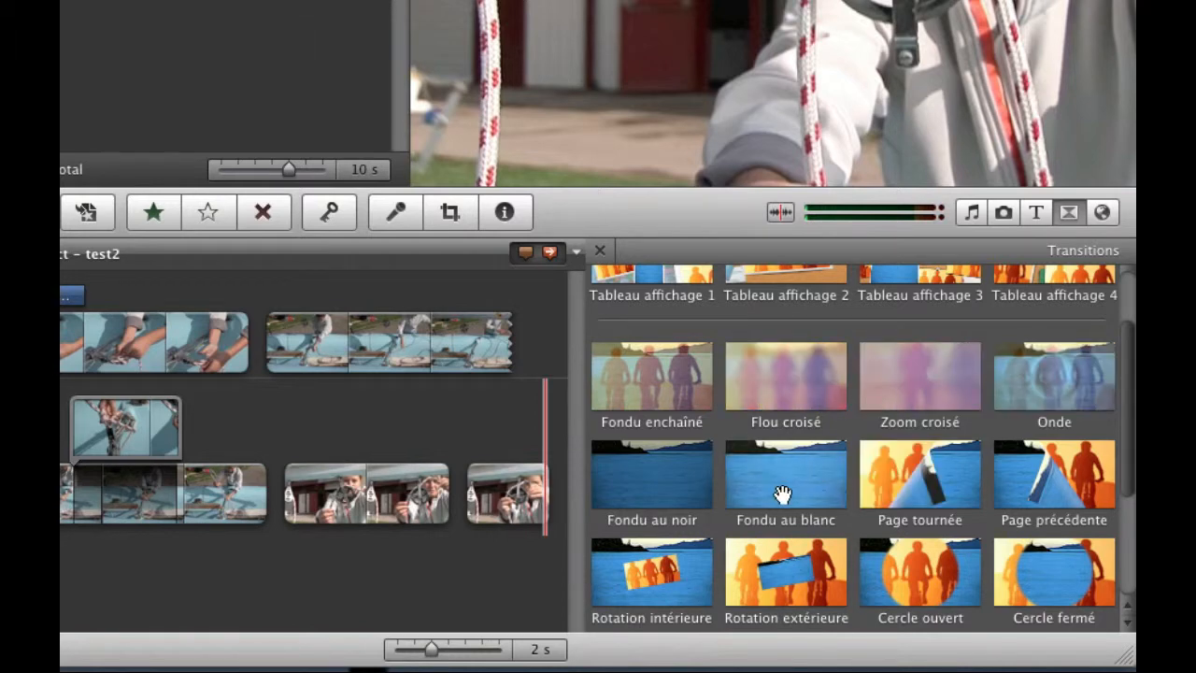
{"action": "left_click", "coordinate": [1130, 526]}
{"action": "left_click_drag", "start_coordinate": [1130, 501], "coordinate": [1134, 348]}
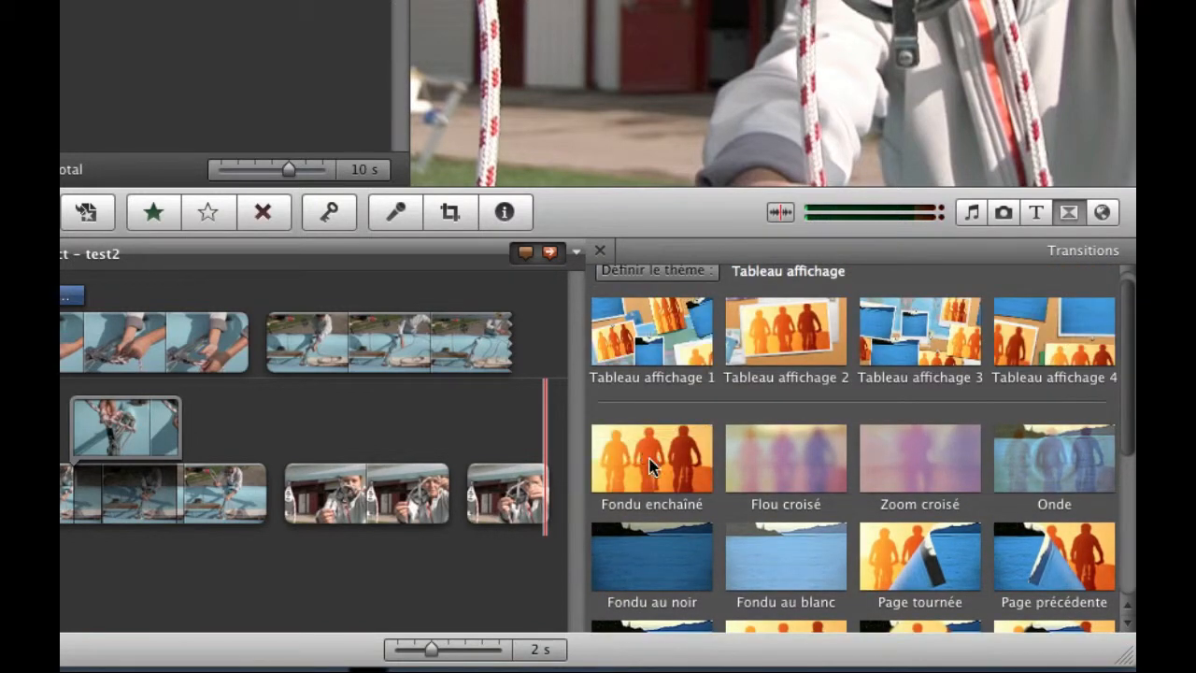
{"action": "left_click_drag", "start_coordinate": [1131, 344], "coordinate": [1135, 439]}
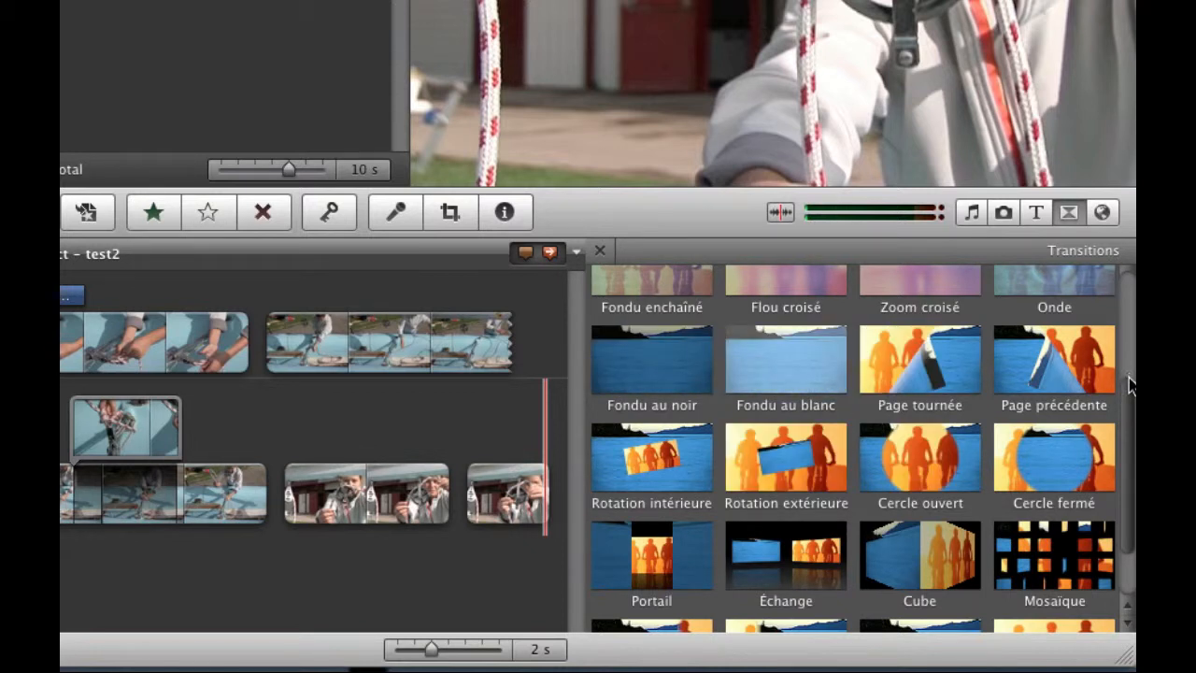
{"action": "left_click_drag", "start_coordinate": [1129, 385], "coordinate": [1124, 475]}
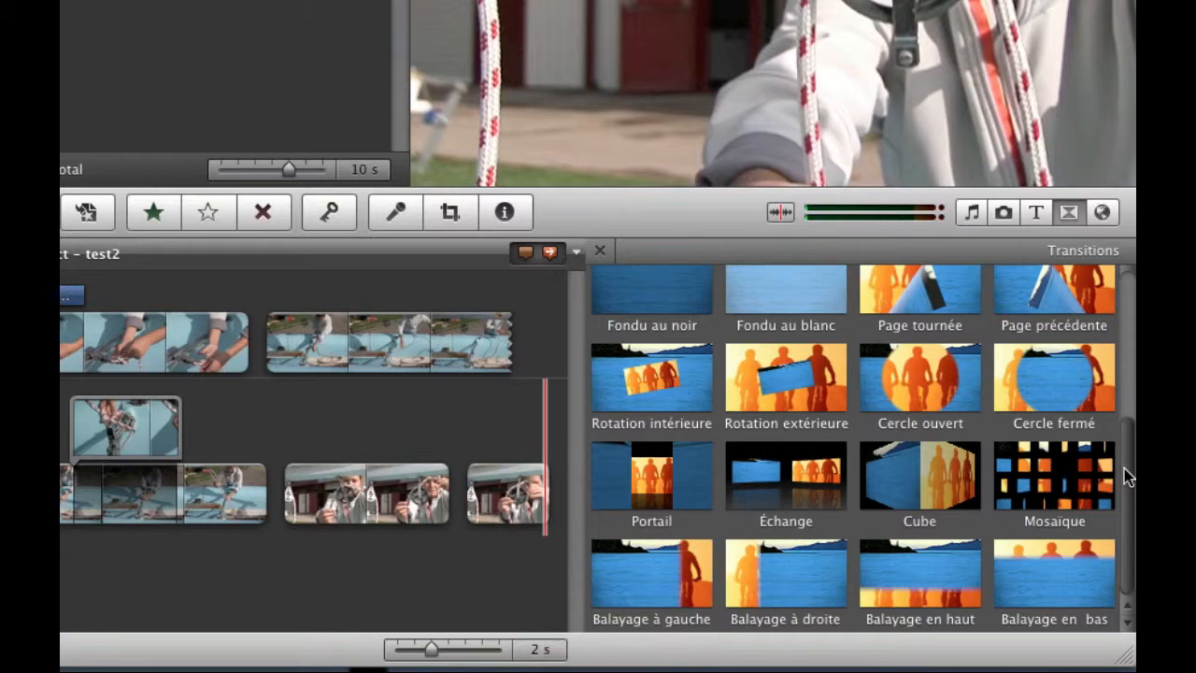
{"action": "scroll", "coordinate": [1124, 468], "scroll_direction": "up", "scroll_amount": 5}
{"action": "scroll", "coordinate": [1124, 468], "scroll_direction": "down", "scroll_amount": 1}
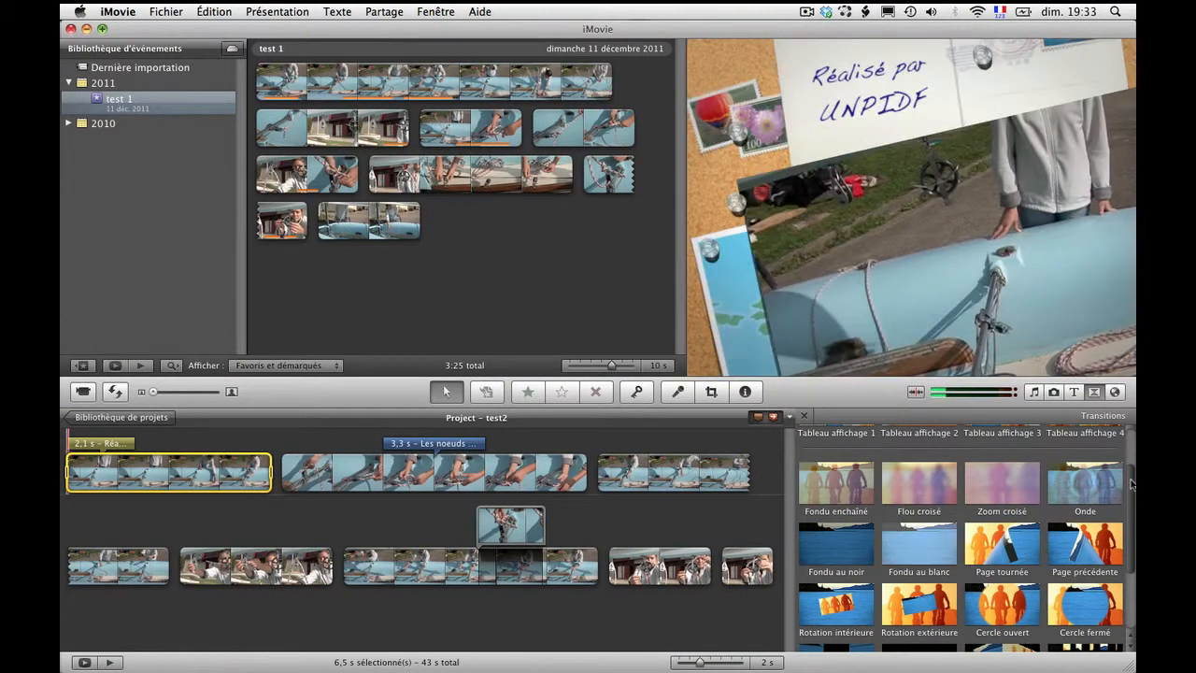
{"action": "scroll", "coordinate": [1130, 484], "scroll_direction": "down", "scroll_amount": 3}
{"action": "scroll", "coordinate": [1129, 486], "scroll_direction": "up", "scroll_amount": 2}
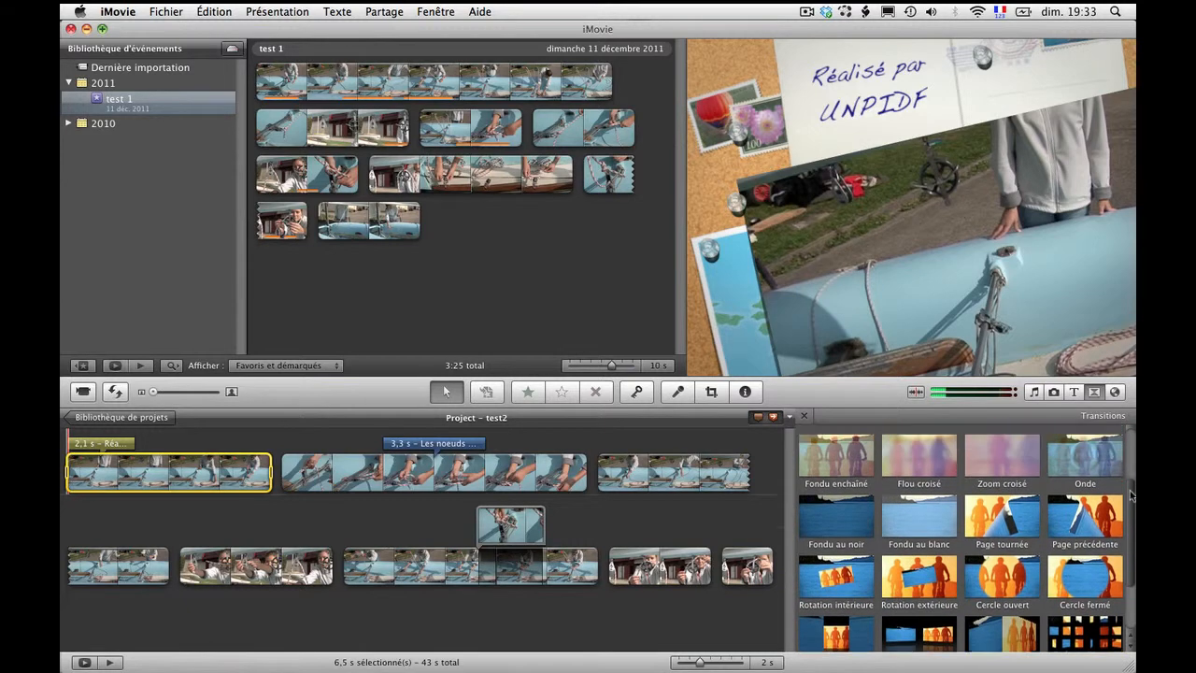
{"action": "scroll", "coordinate": [1129, 486], "scroll_direction": "down", "scroll_amount": 3}
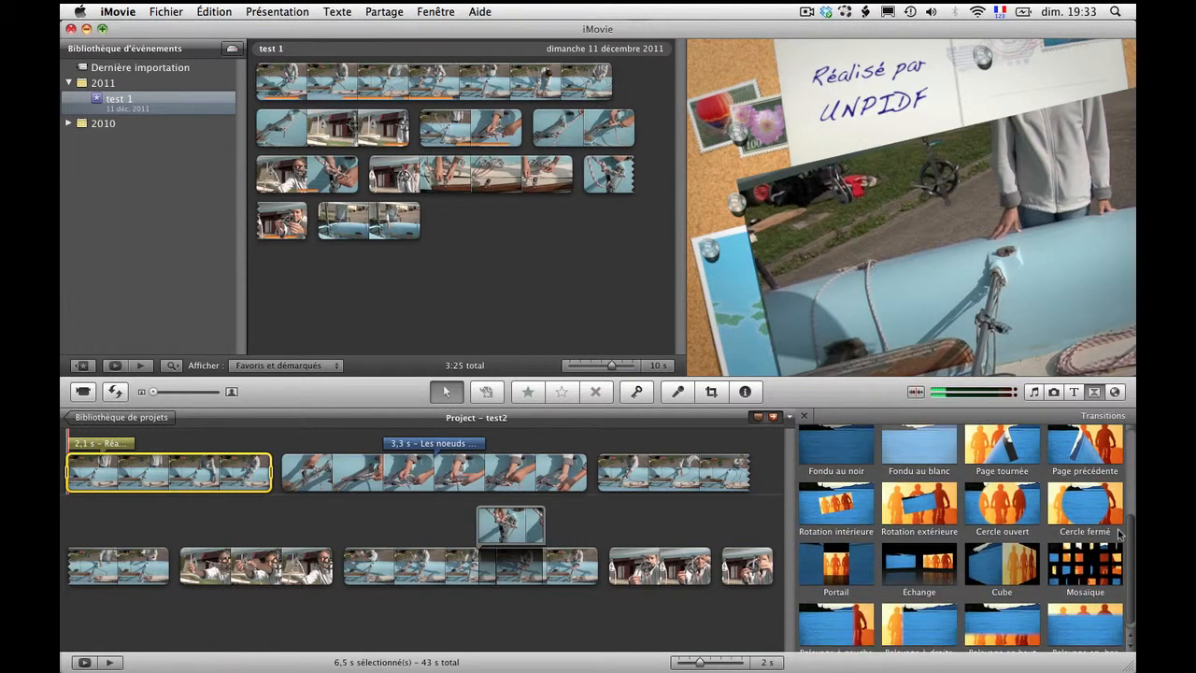
Step: Add a Fondu enchaîné transition between the project's first and second clips and play it back
{"action": "scroll", "coordinate": [1119, 525], "scroll_direction": "up", "scroll_amount": 2}
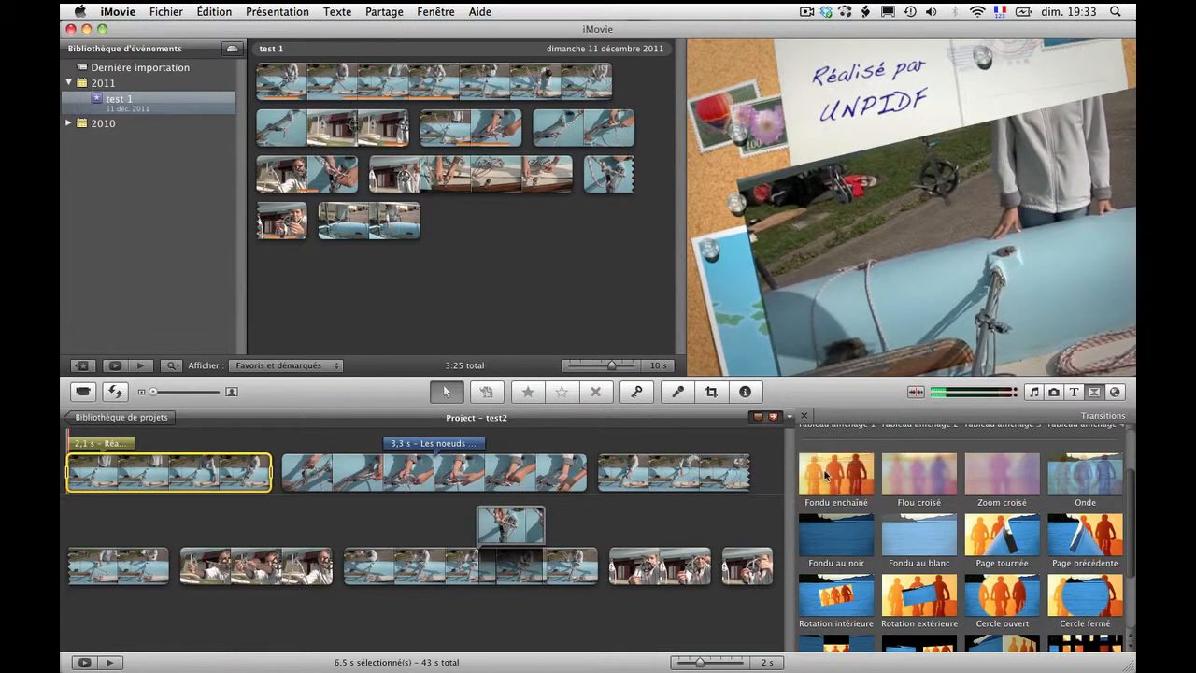
{"action": "left_click_drag", "start_coordinate": [825, 475], "coordinate": [278, 484]}
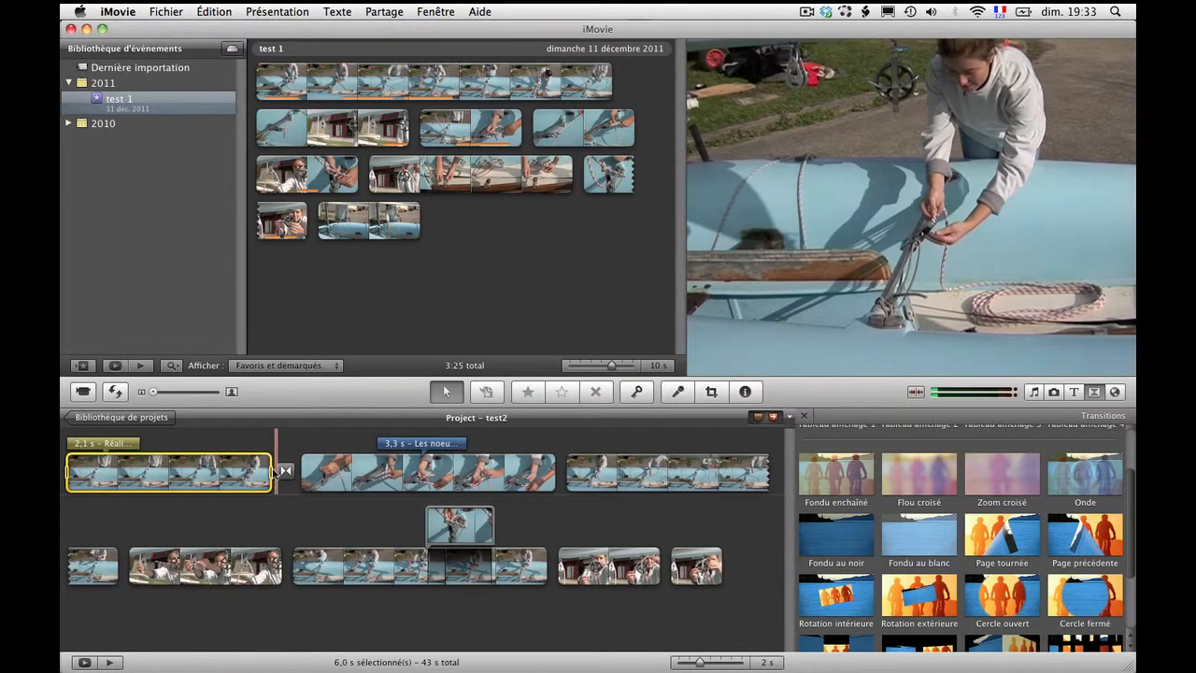
{"action": "left_click", "coordinate": [277, 471]}
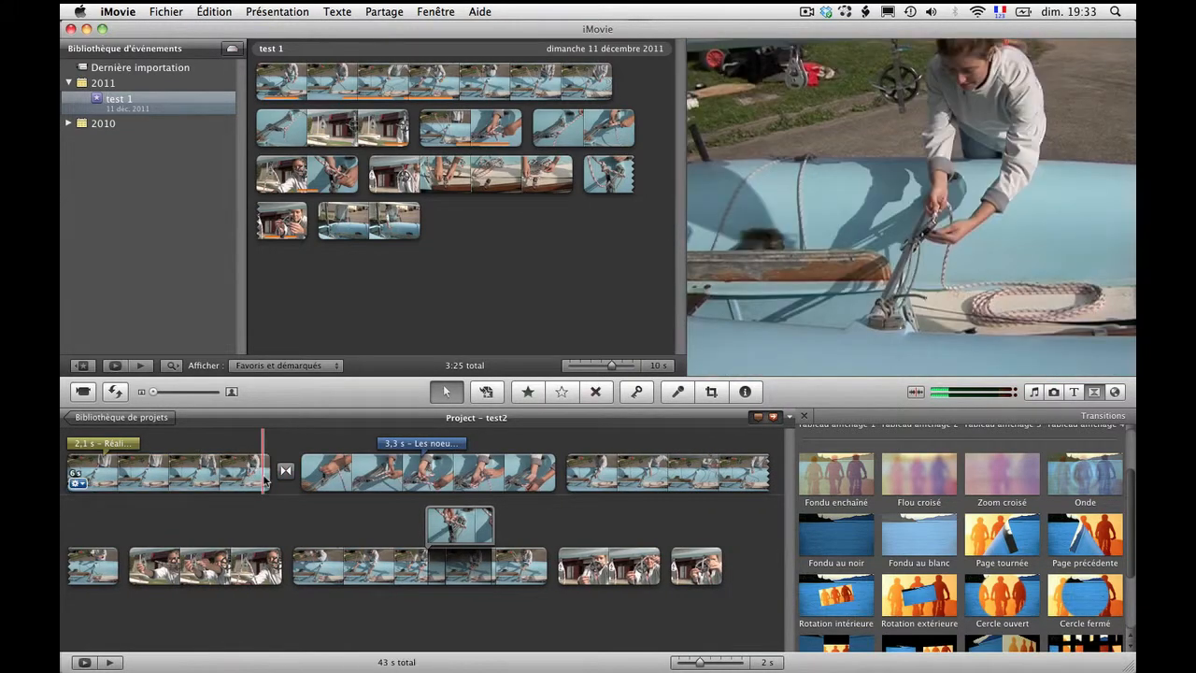
{"action": "left_click", "coordinate": [265, 480]}
{"action": "key", "text": "space"}
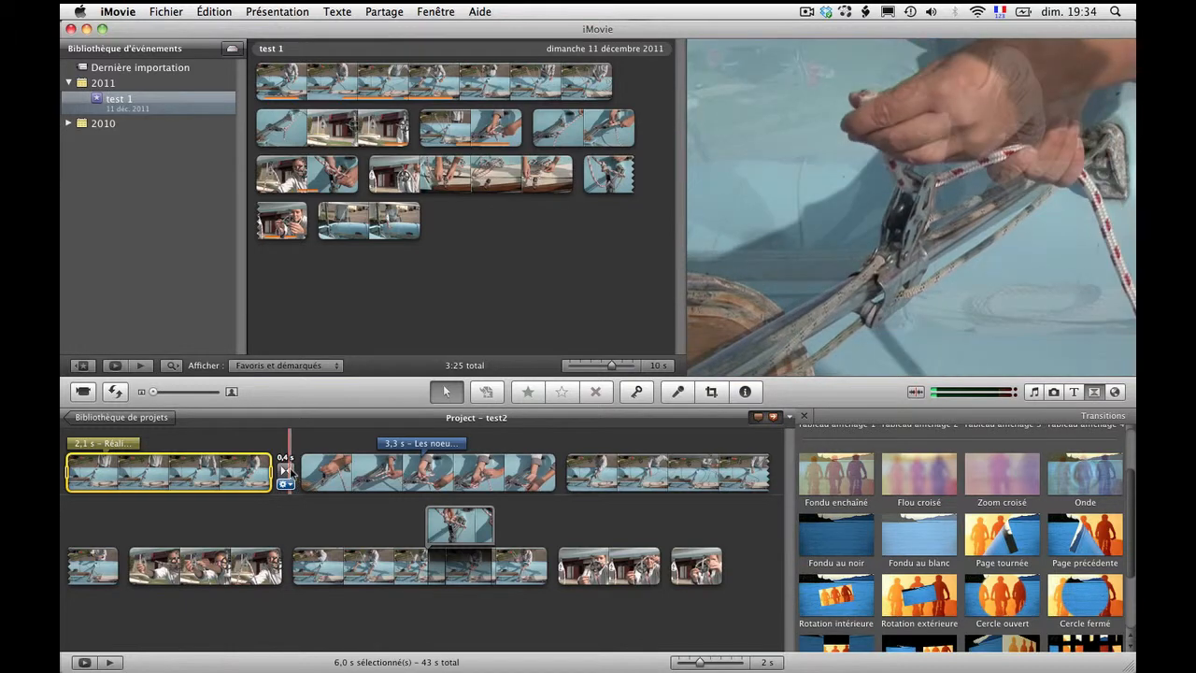
Step: Lengthen the Fondu enchaîné transition between the first two clips to 0.6 s and play it back from the first clip
{"action": "left_click", "coordinate": [289, 472]}
{"action": "double_click", "coordinate": [287, 472]}
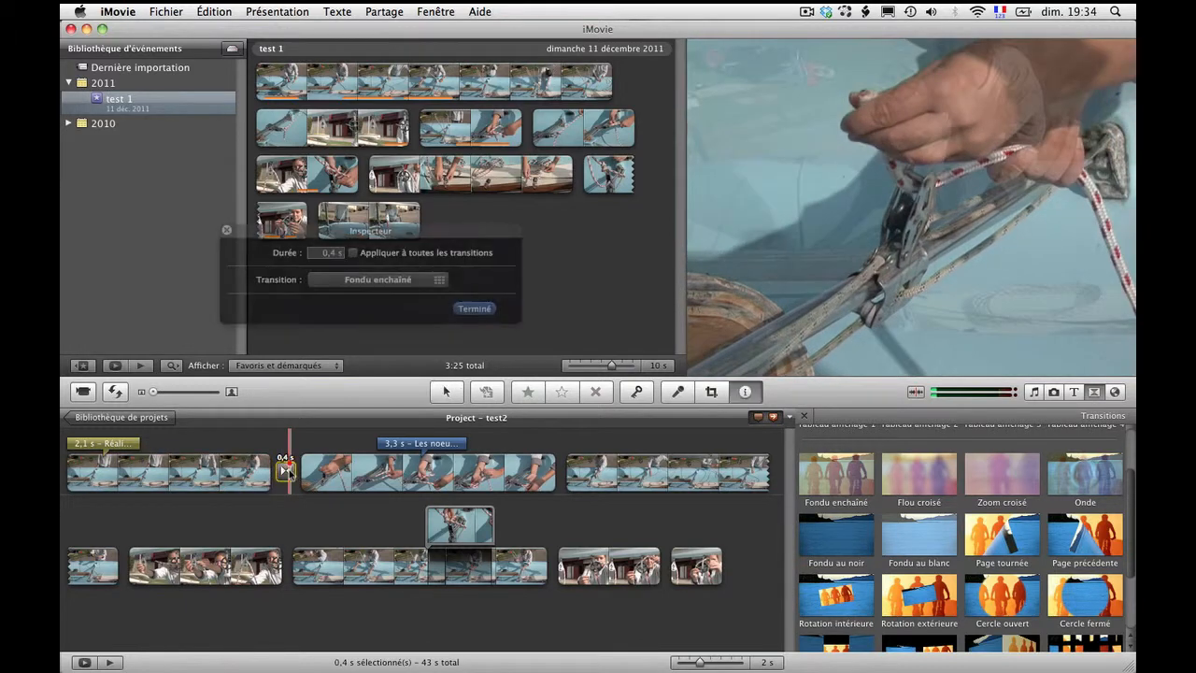
{"action": "left_click", "coordinate": [337, 254]}
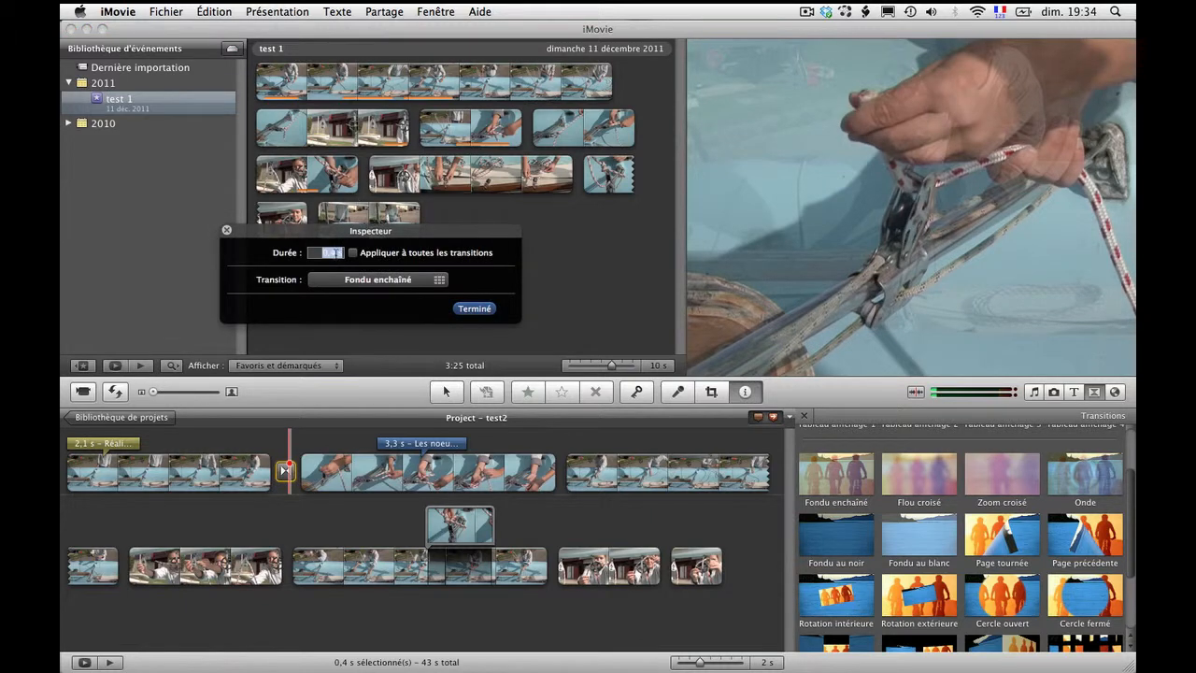
{"action": "left_click", "coordinate": [337, 253]}
{"action": "left_click", "coordinate": [474, 309]}
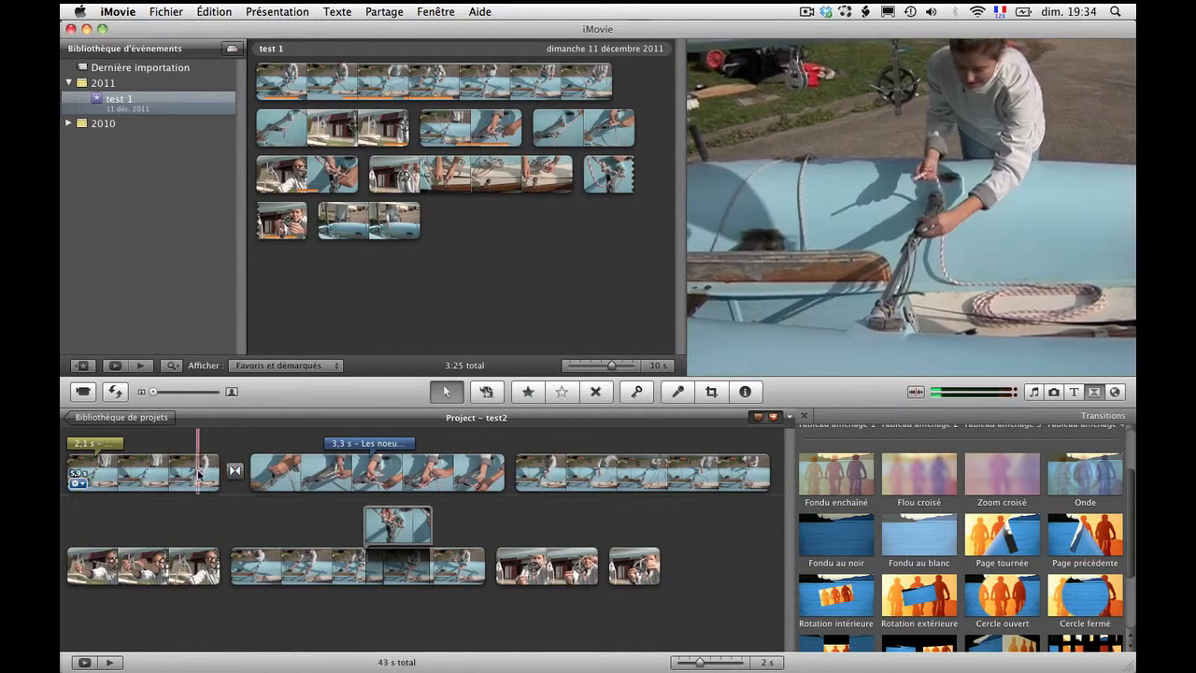
{"action": "left_click", "coordinate": [197, 472]}
{"action": "key", "text": "space"}
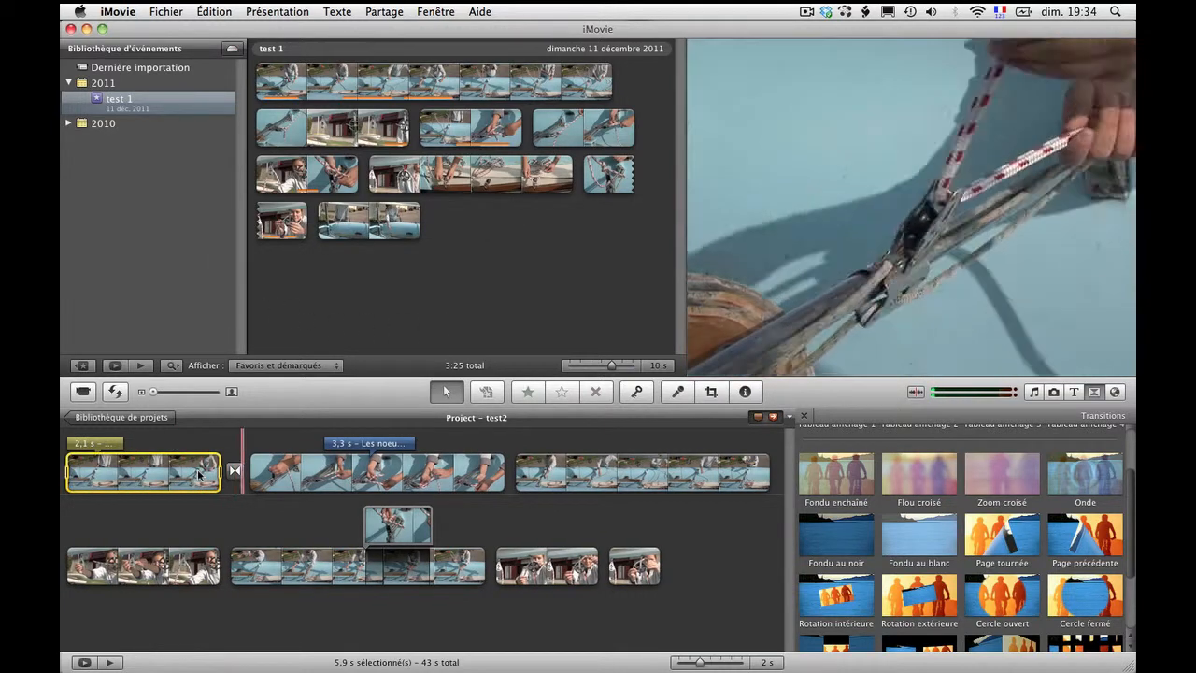
Step: Open the precision editor on the Fondu enchaîné transition between the first two clips and extend the transition's length
{"action": "left_click", "coordinate": [234, 470]}
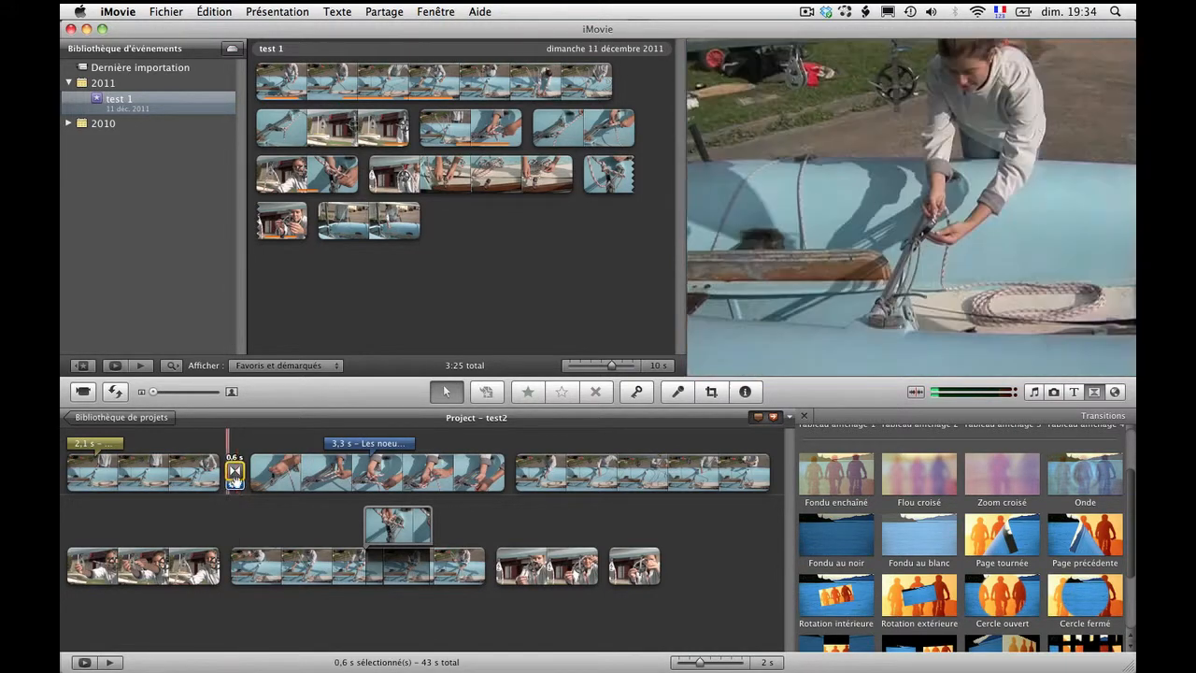
{"action": "left_click", "coordinate": [235, 481]}
{"action": "left_click", "coordinate": [286, 471]}
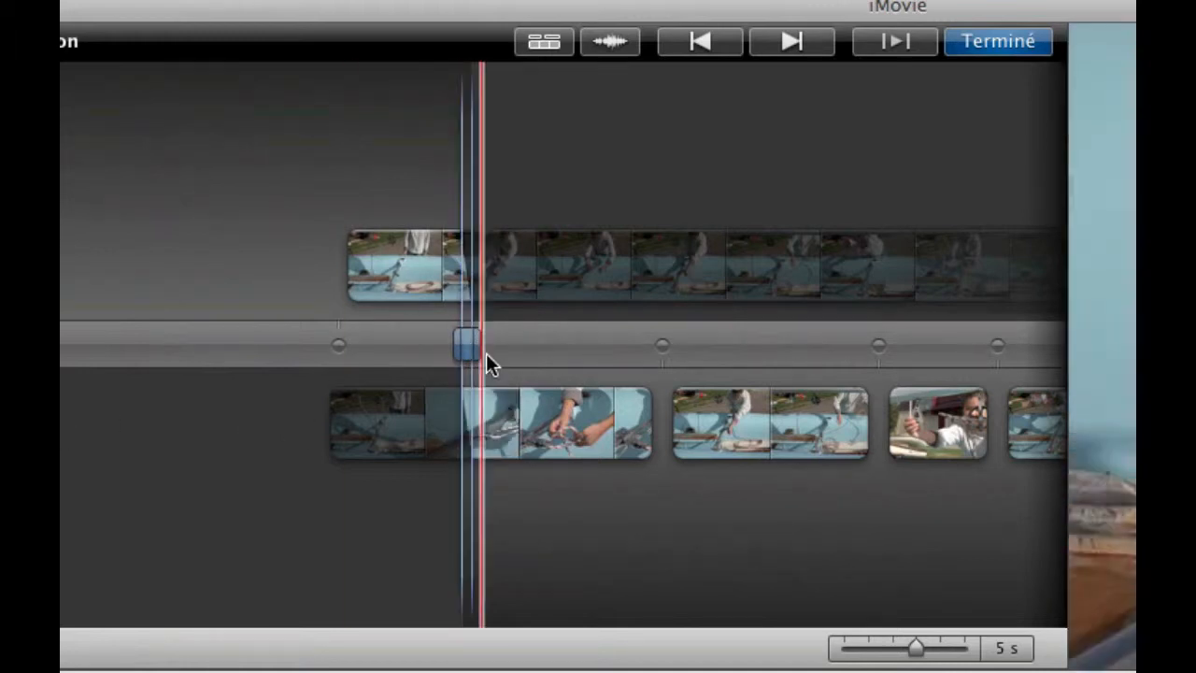
{"action": "left_click_drag", "start_coordinate": [475, 349], "coordinate": [577, 352]}
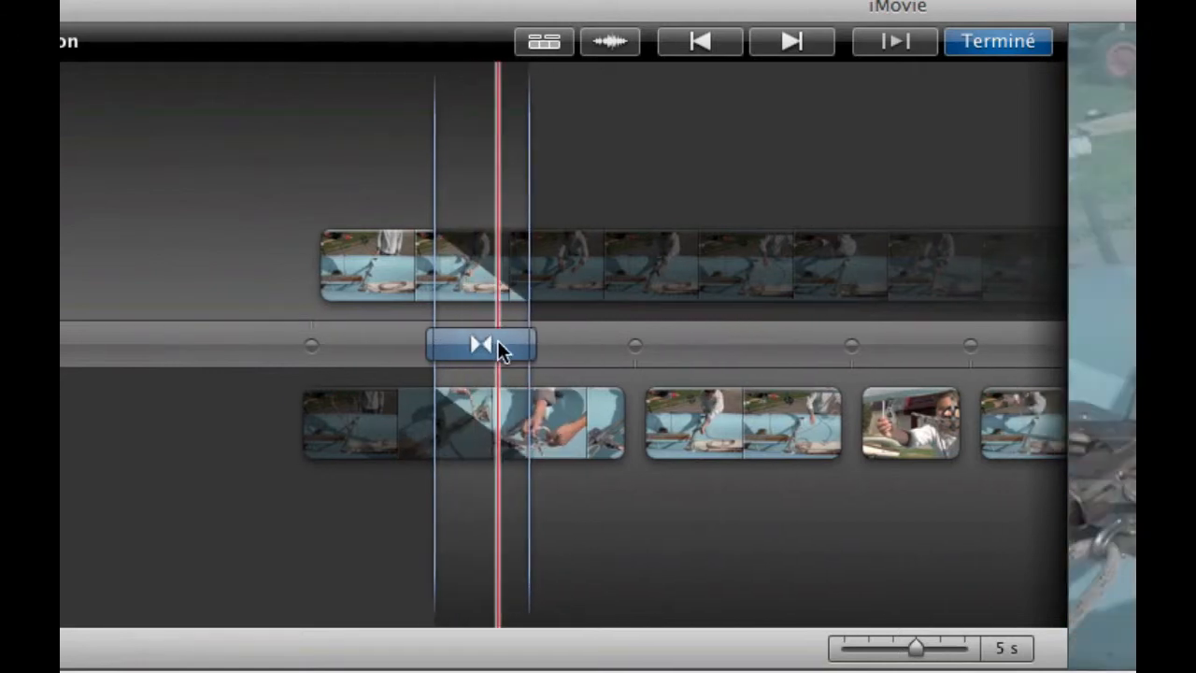
Step: Adjust the crossfade's position and edges between the first two clips, then close the precision editor
{"action": "left_click_drag", "start_coordinate": [454, 343], "coordinate": [435, 343]}
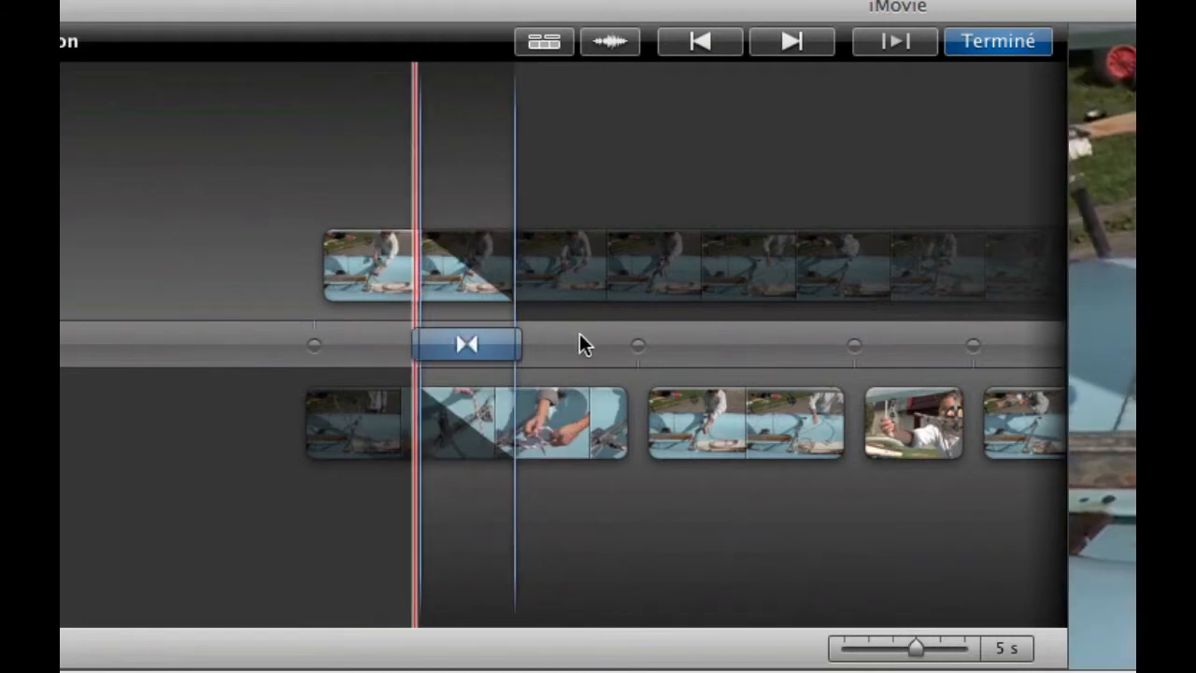
{"action": "left_click_drag", "start_coordinate": [478, 347], "coordinate": [638, 342]}
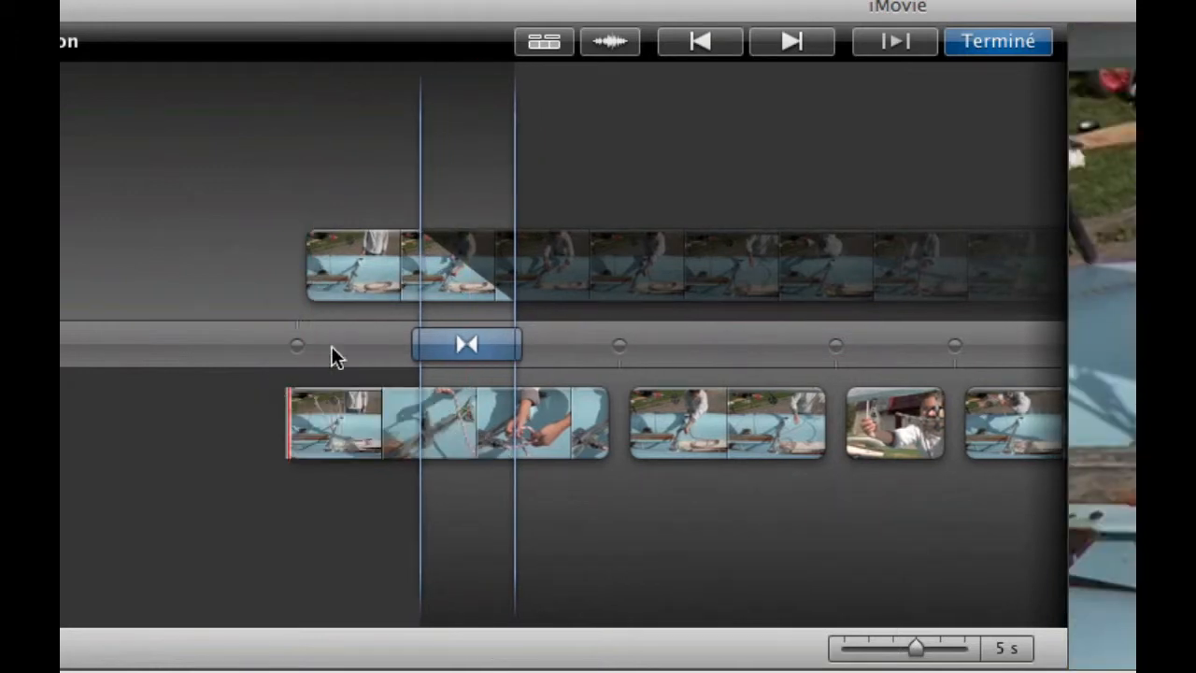
{"action": "left_click_drag", "start_coordinate": [516, 349], "coordinate": [551, 344]}
{"action": "left_click", "coordinate": [994, 43]}
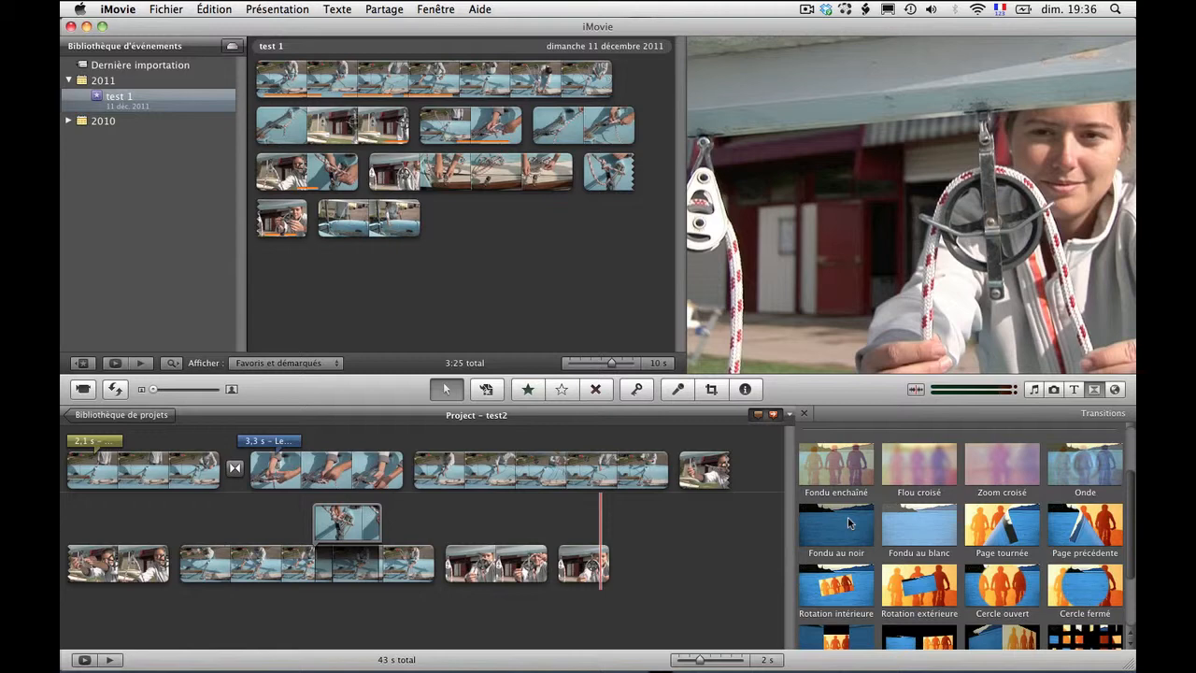
Step: Add a Fondu au noir transition after the project's last clip and set its duration to 1.0 s
{"action": "left_click_drag", "start_coordinate": [849, 523], "coordinate": [620, 577]}
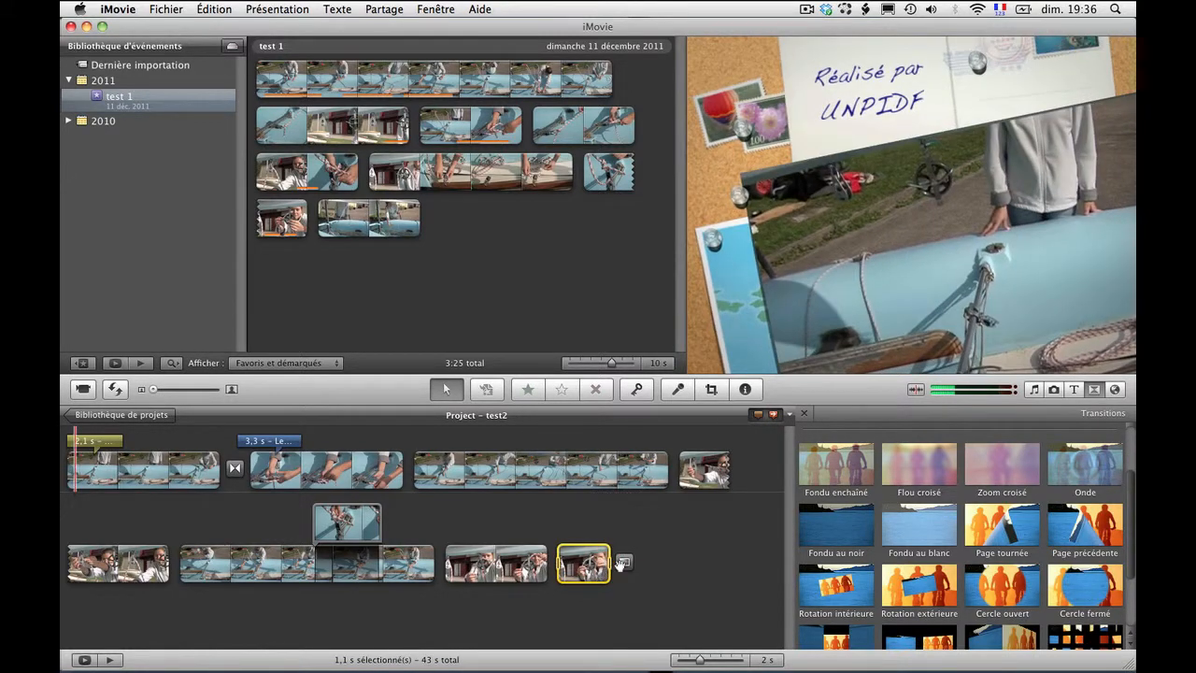
{"action": "left_click", "coordinate": [624, 564]}
{"action": "double_click", "coordinate": [623, 566]}
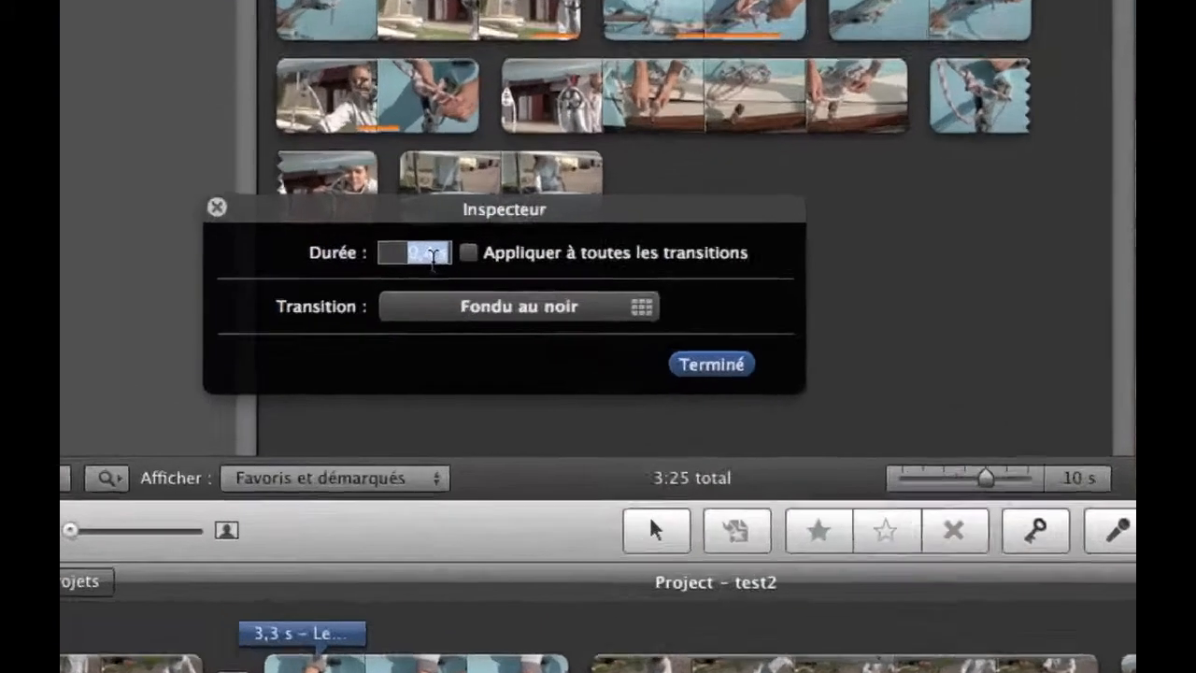
{"action": "left_click", "coordinate": [336, 251]}
{"action": "key", "text": "BackSpace"}
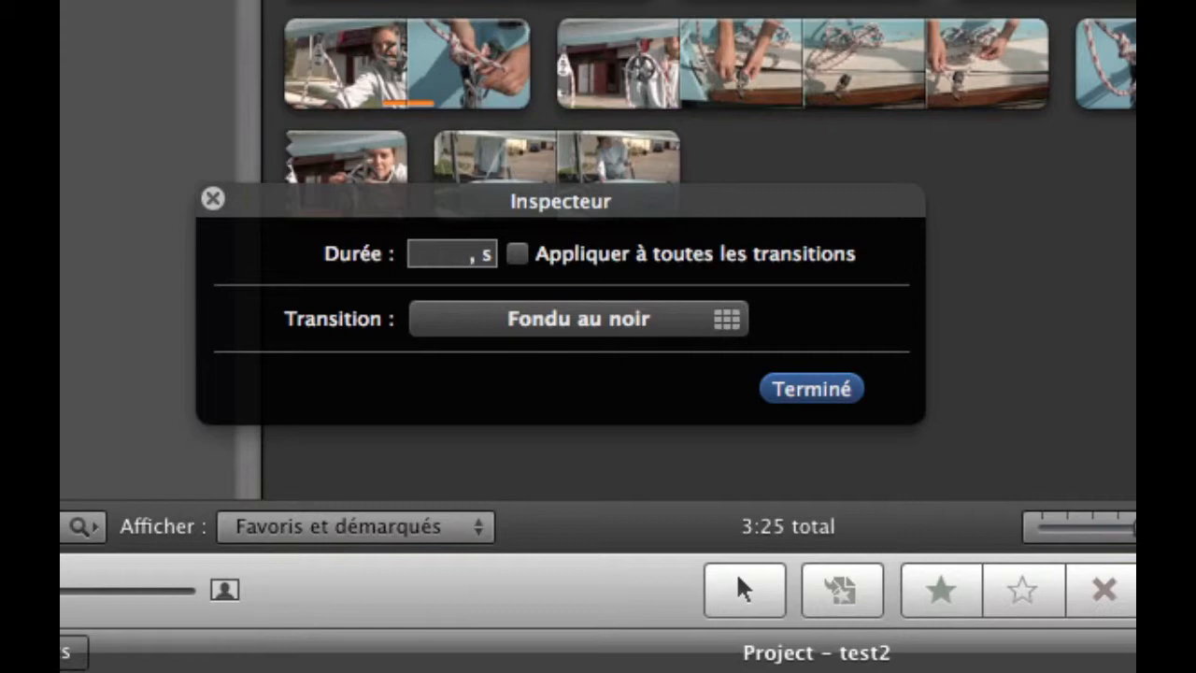
{"action": "type", "text": "1,0"}
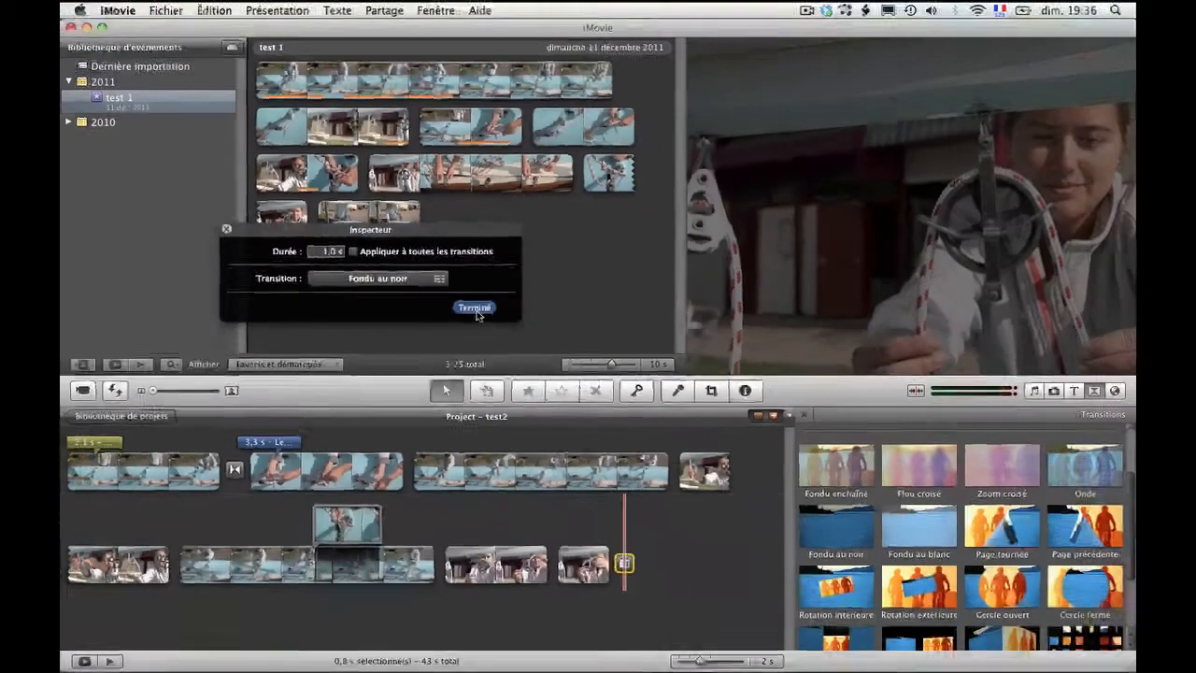
{"action": "left_click", "coordinate": [813, 390]}
Step: Check the closing fade from the last clip and open the transition type choices in the Fondu au noir transition's settings
{"action": "left_click", "coordinate": [599, 566]}
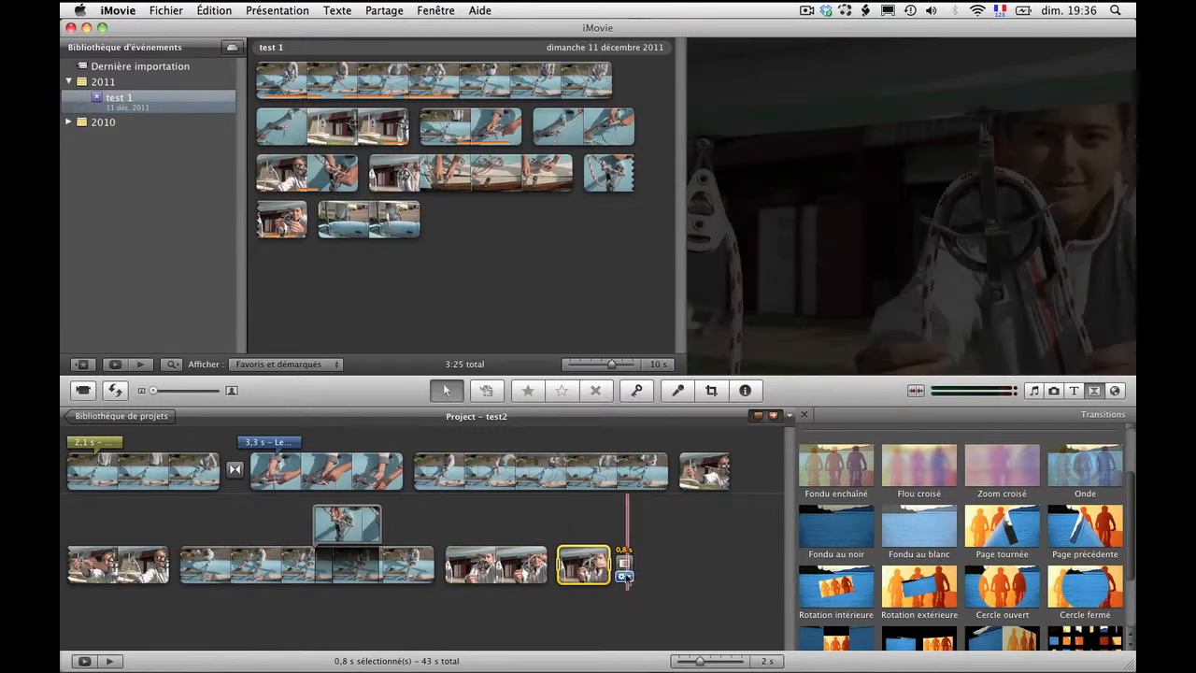
{"action": "double_click", "coordinate": [624, 563]}
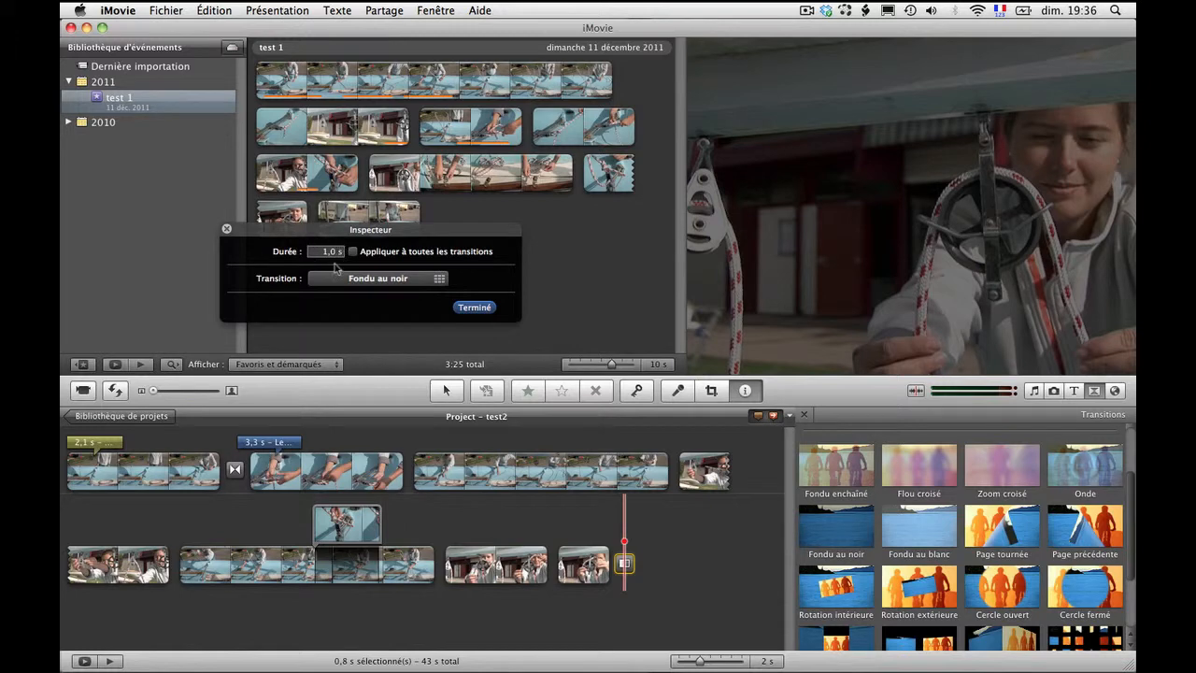
{"action": "left_click", "coordinate": [374, 279]}
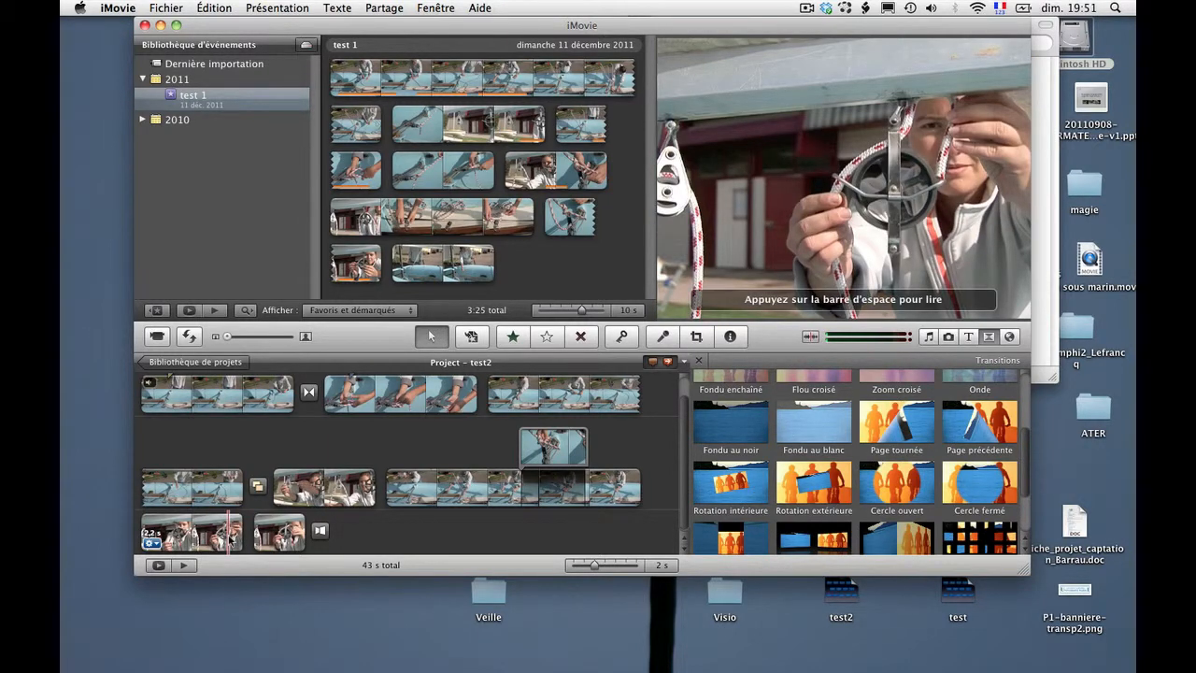
Step: Preview the project's second-to-last clip and place a Fondu au blanc transition between it and the last clip
{"action": "left_click", "coordinate": [229, 538]}
{"action": "key", "text": "space"}
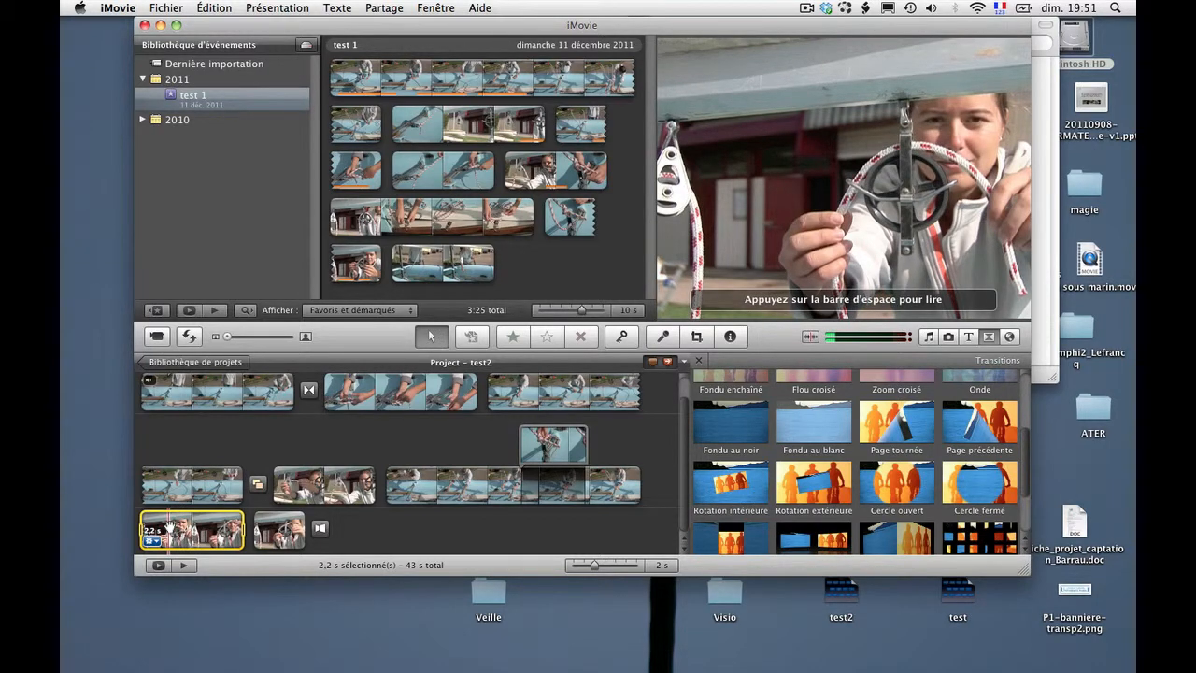
{"action": "key", "text": "space"}
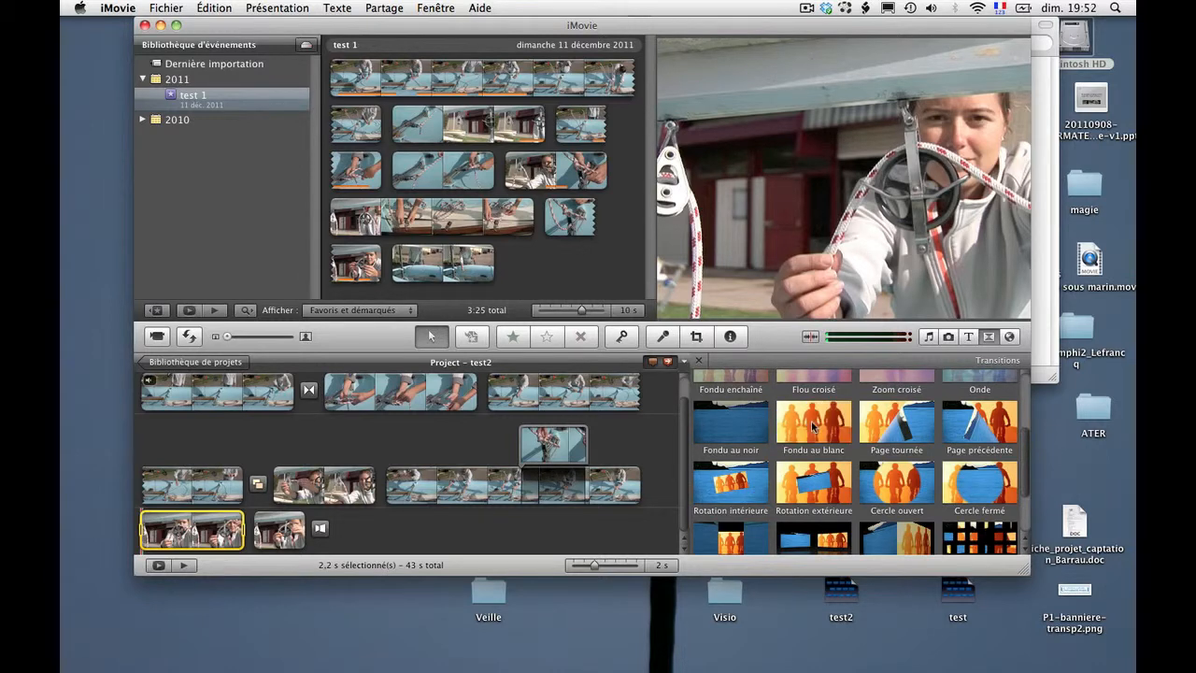
{"action": "left_click_drag", "start_coordinate": [812, 426], "coordinate": [250, 526]}
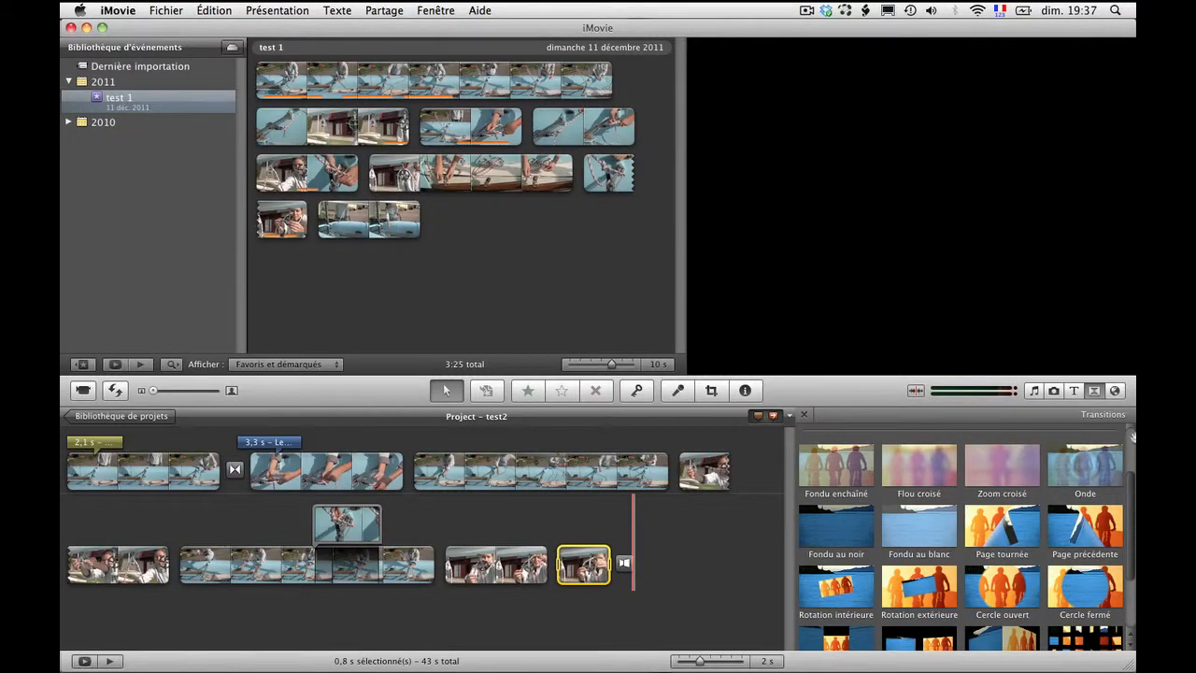
Step: Add the Tableau affichage 3 theme transition between the third and fourth clips and play it back from the third clip
{"action": "left_click_drag", "start_coordinate": [1131, 515], "coordinate": [1129, 409]}
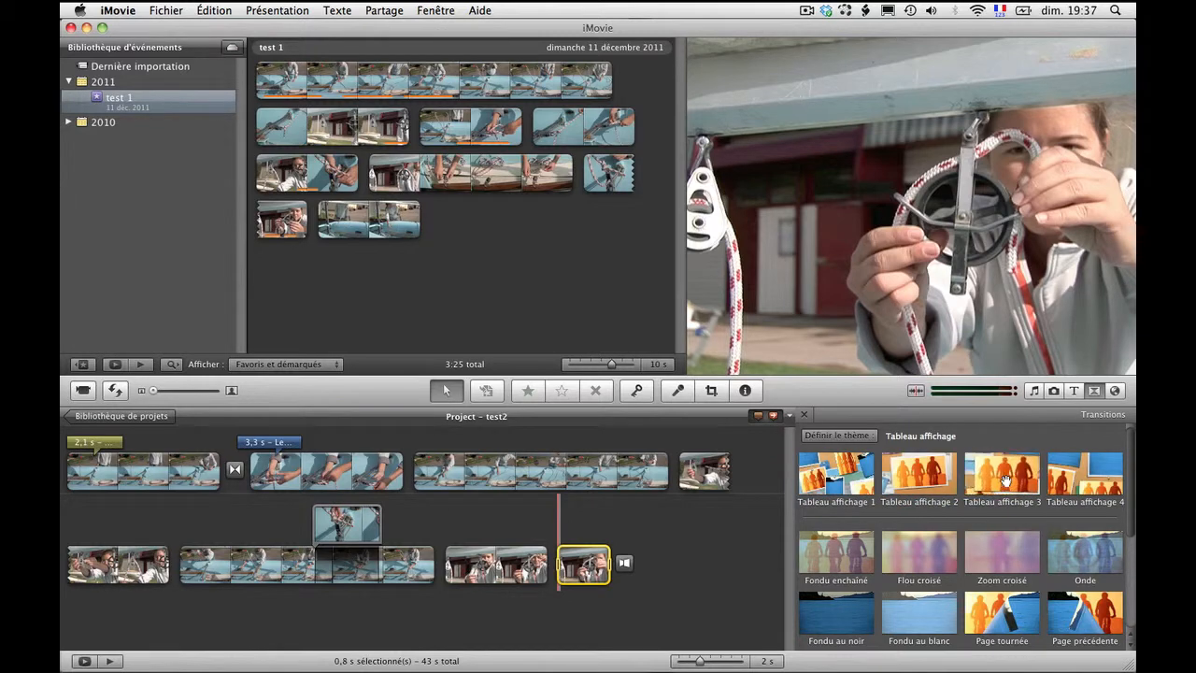
{"action": "left_click_drag", "start_coordinate": [1006, 485], "coordinate": [688, 480]}
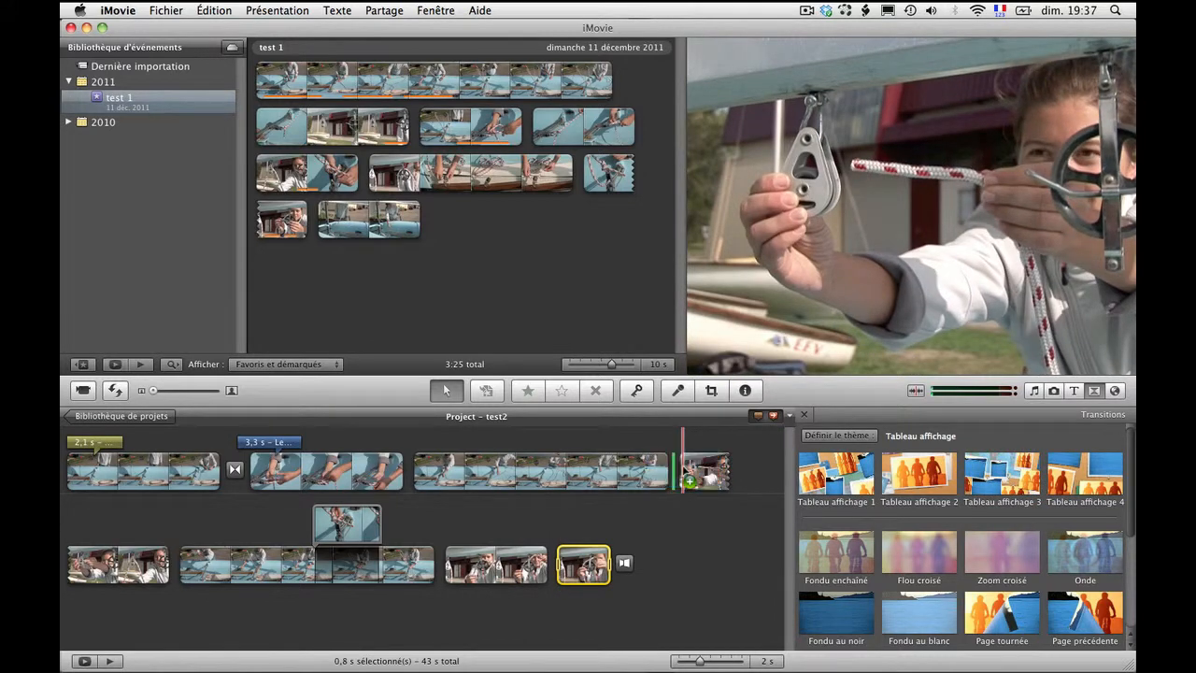
{"action": "left_click_drag", "start_coordinate": [688, 480], "coordinate": [680, 486]}
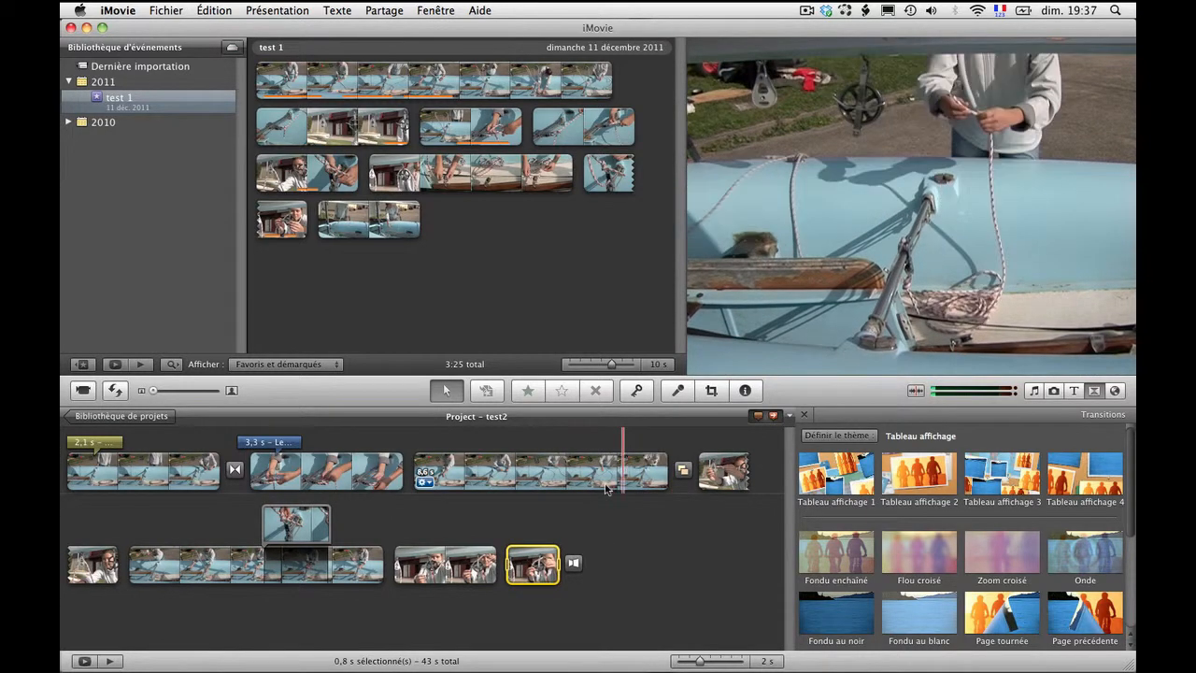
{"action": "left_click", "coordinate": [621, 484]}
{"action": "key", "text": "space"}
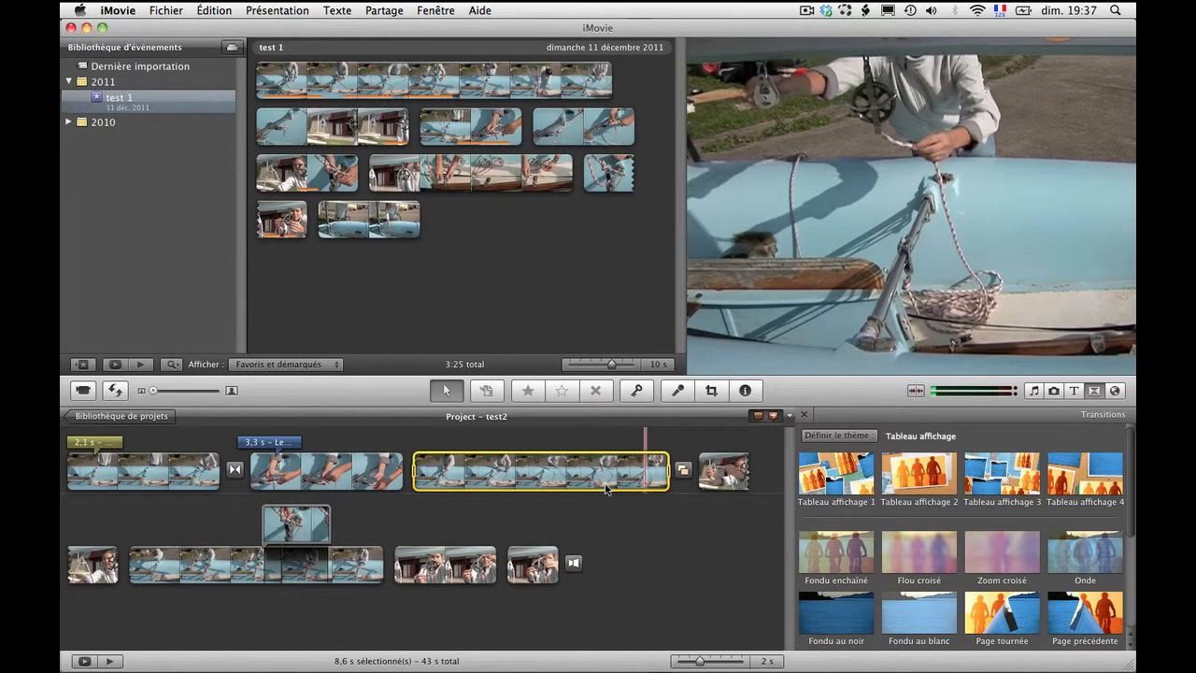